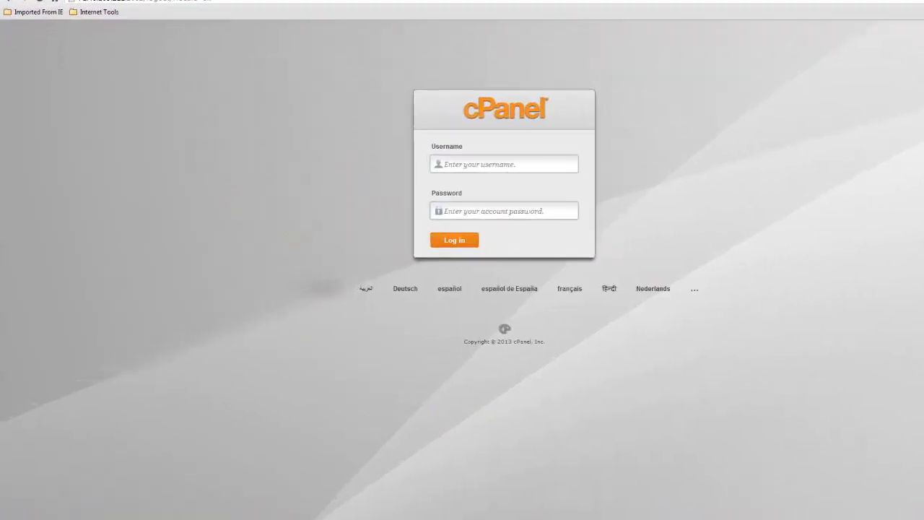
Bring up the hosting account details document and move it out of the way.
{"action": "key", "text": "alt+Tab"}
{"action": "left_click_drag", "start_coordinate": [289, 17], "coordinate": [465, 14]}
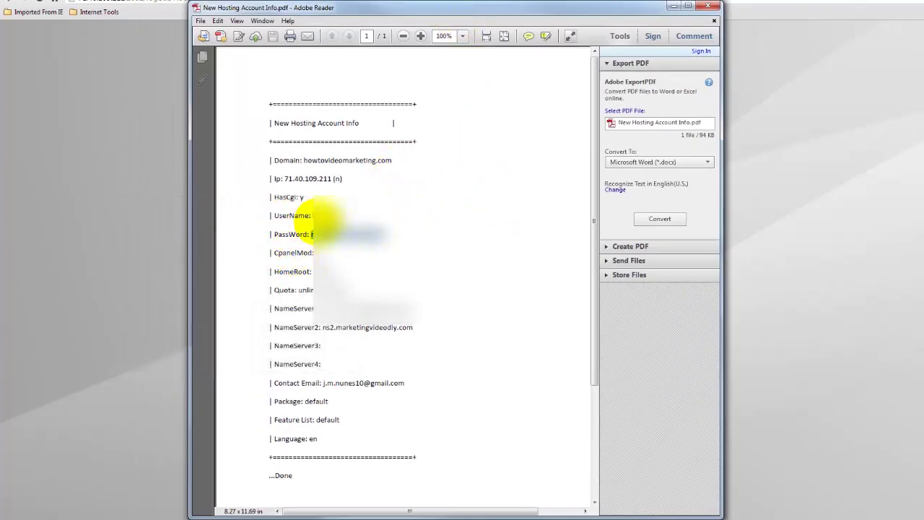
{"action": "left_click_drag", "start_coordinate": [466, 10], "coordinate": [94, 10]}
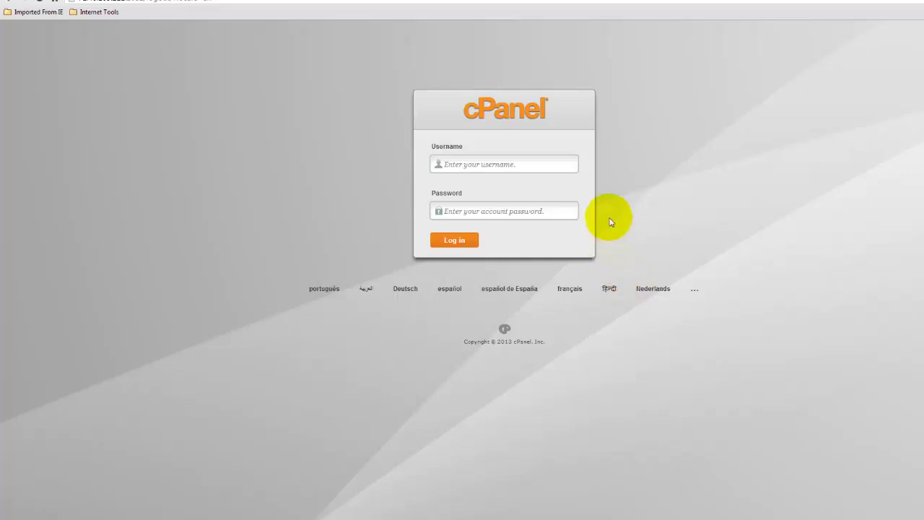
Paste the account username and password into the cPanel login form and log in.
{"action": "left_click", "coordinate": [488, 163]}
{"action": "right_click", "coordinate": [492, 162]}
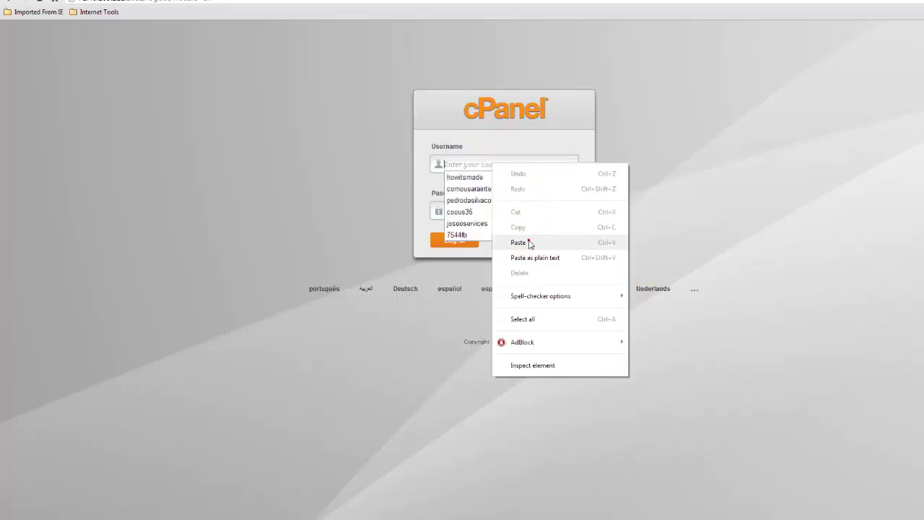
{"action": "left_click", "coordinate": [527, 241]}
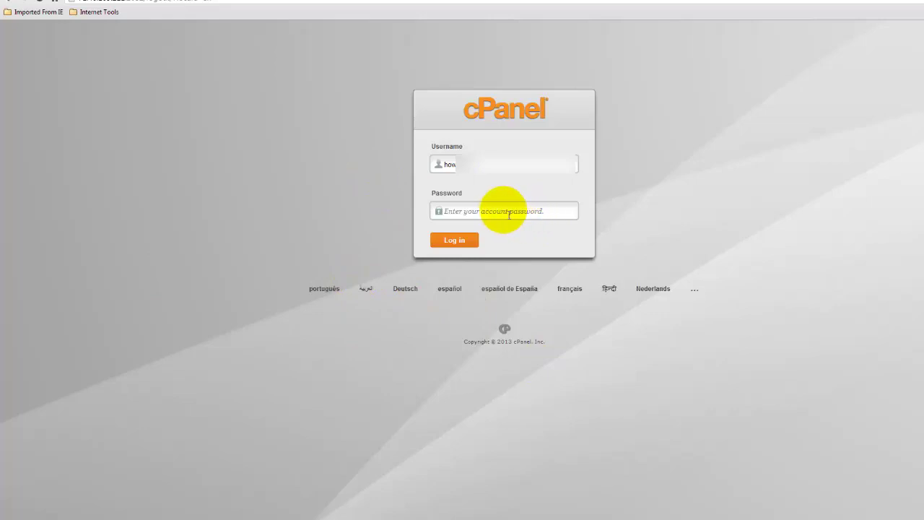
{"action": "right_click", "coordinate": [496, 210]}
{"action": "left_click", "coordinate": [521, 286]}
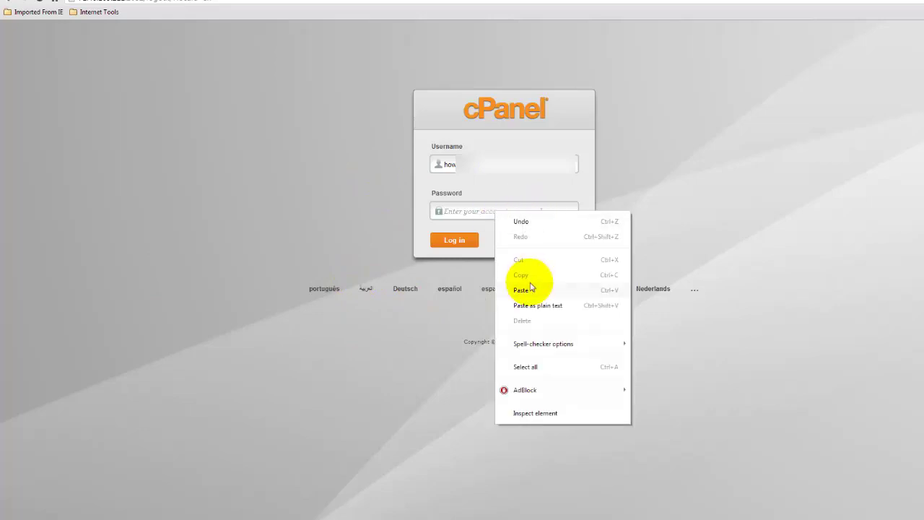
{"action": "left_click", "coordinate": [455, 241]}
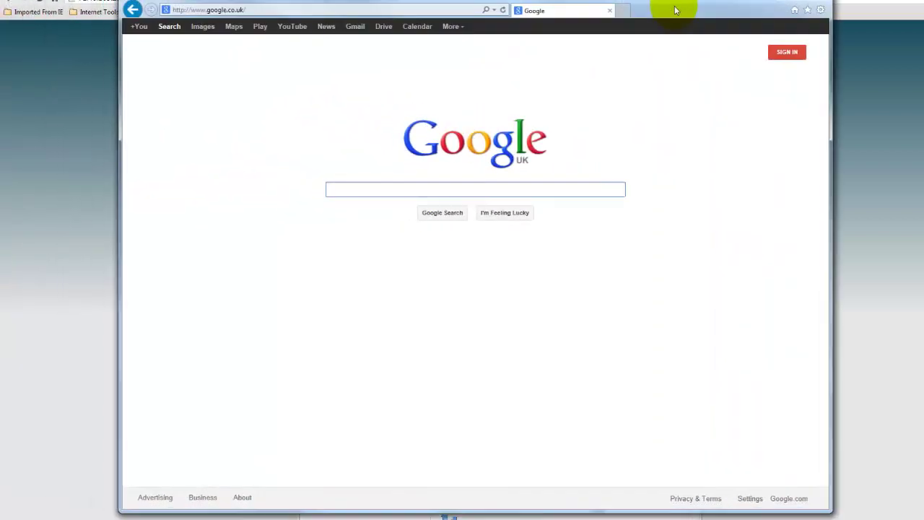
Replace the web address with the autocompleted howdothey.info and load the site.
{"action": "left_click", "coordinate": [217, 11]}
{"action": "right_click", "coordinate": [216, 11]}
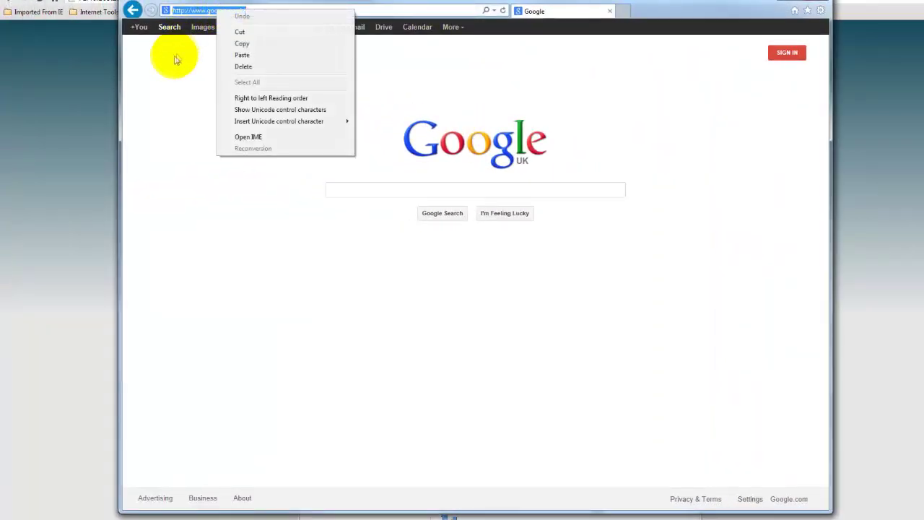
{"action": "left_click", "coordinate": [167, 60]}
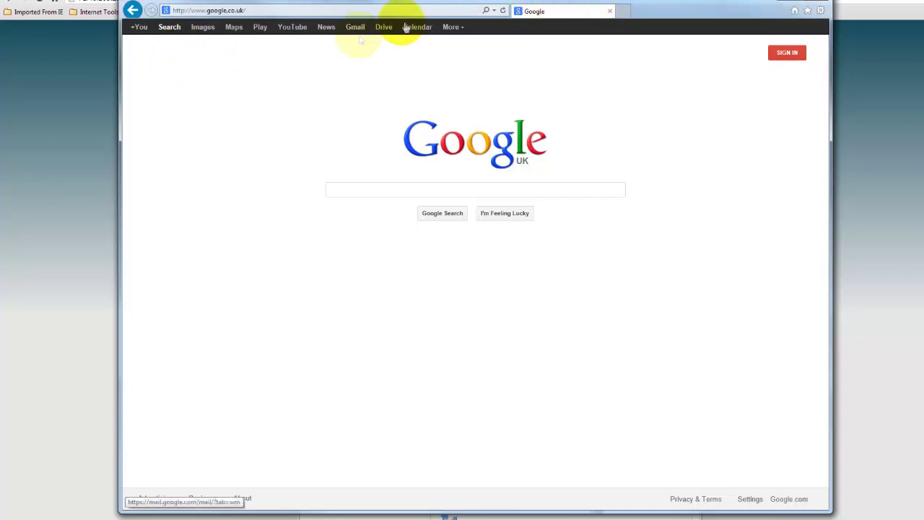
{"action": "left_click", "coordinate": [384, 11]}
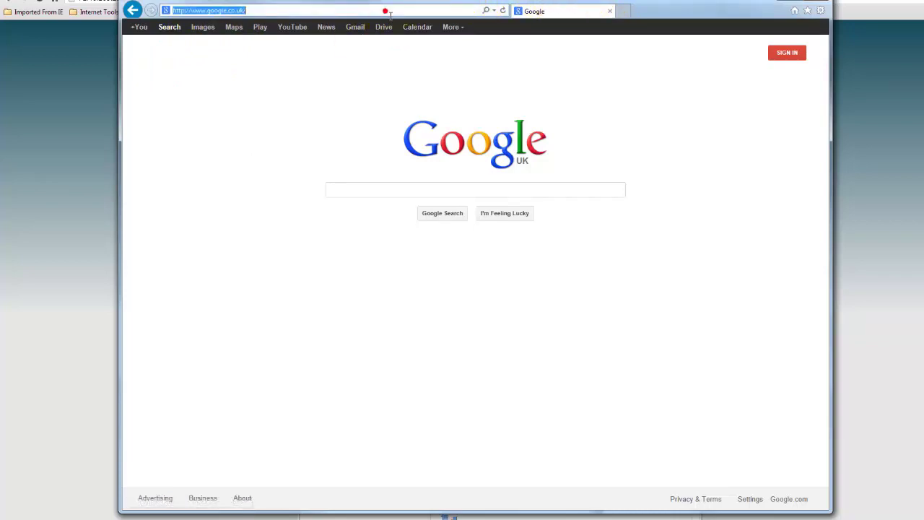
{"action": "type", "text": "howdothey.info/"}
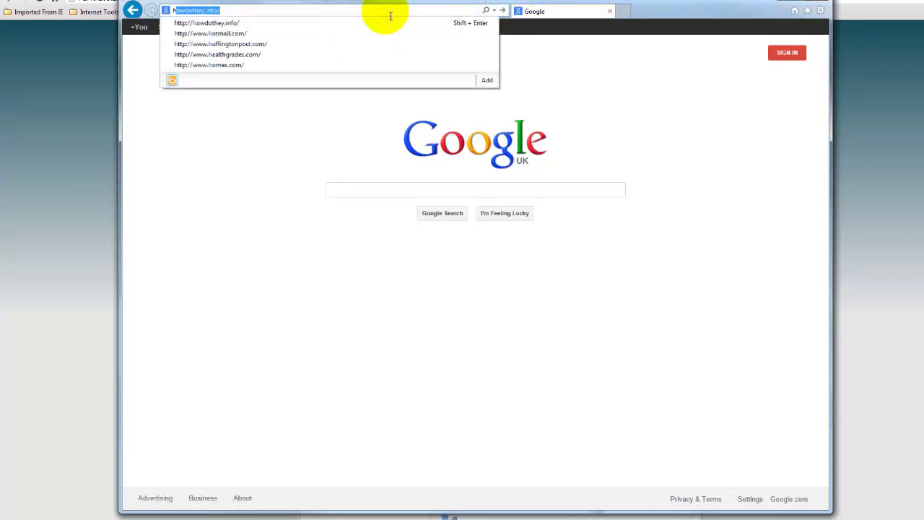
{"action": "key", "text": "Return"}
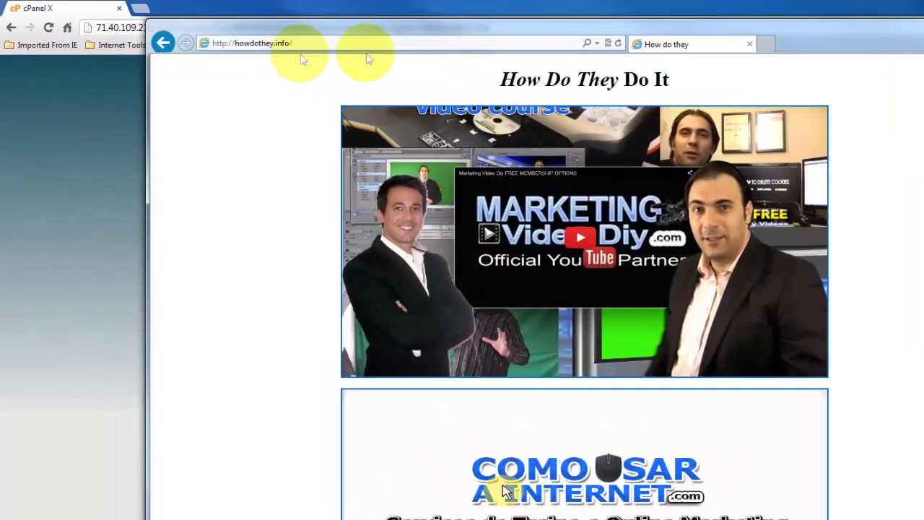
Return to the cPanel home and open WordPress in the Softaculous Apps Installer.
{"action": "left_click", "coordinate": [877, 27]}
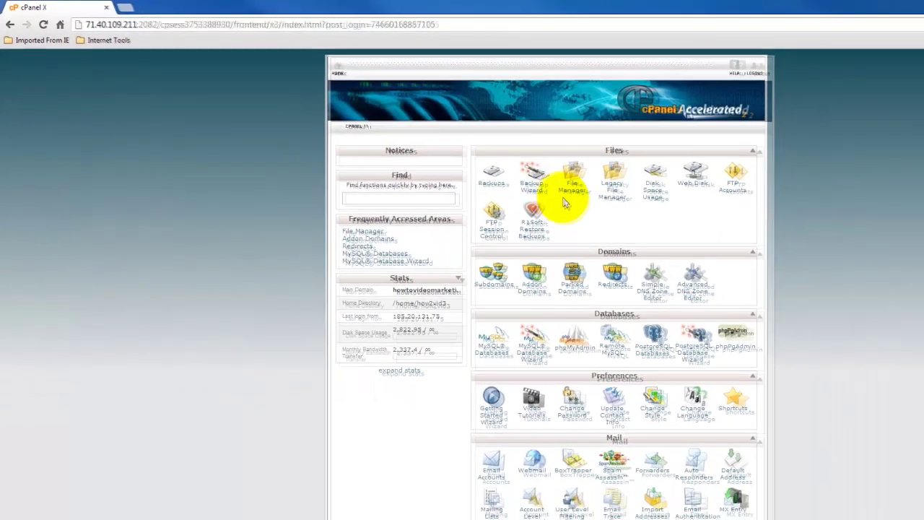
{"action": "scroll", "coordinate": [722, 235], "scroll_direction": "down", "scroll_amount": 7}
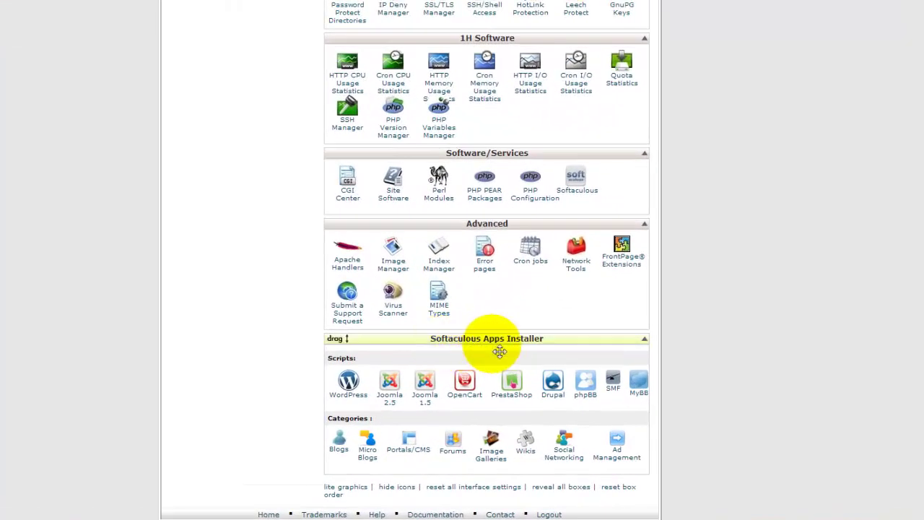
{"action": "left_click", "coordinate": [348, 381]}
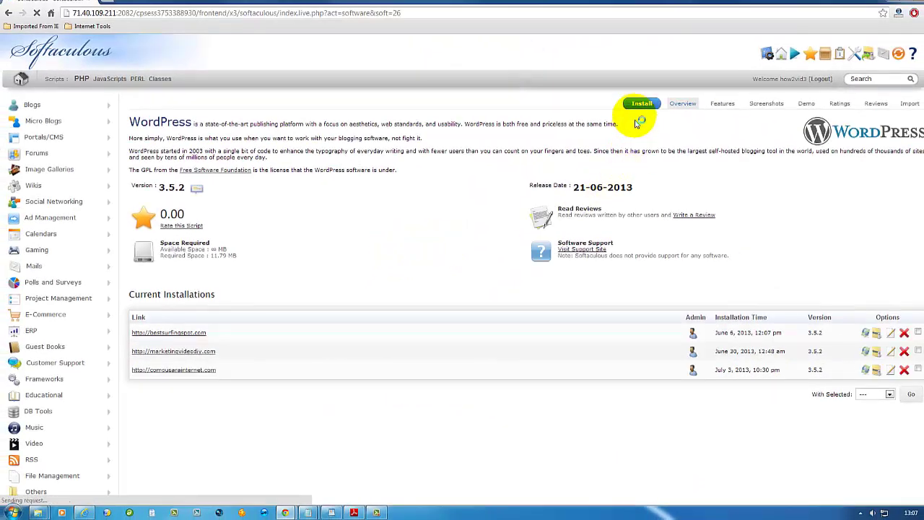
Open the WordPress Install form and choose howdothey.info as the install domain.
{"action": "left_click", "coordinate": [643, 105]}
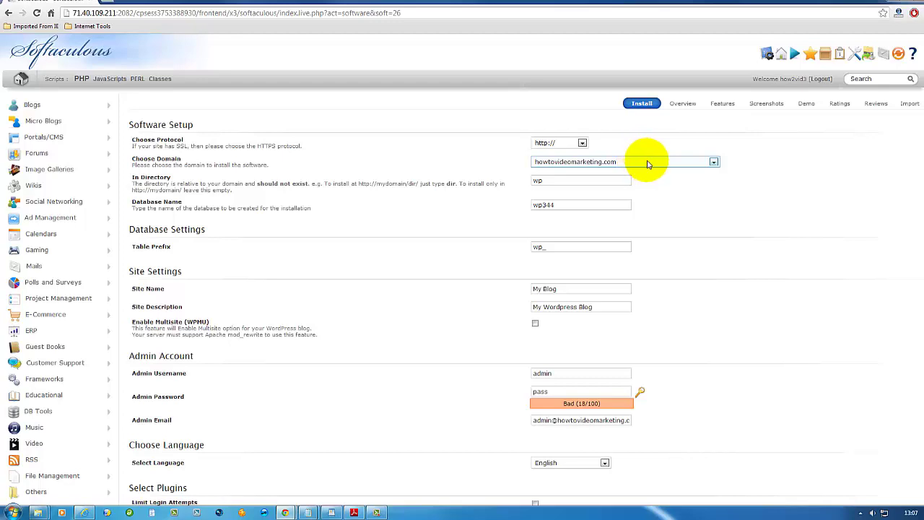
{"action": "left_click", "coordinate": [714, 163]}
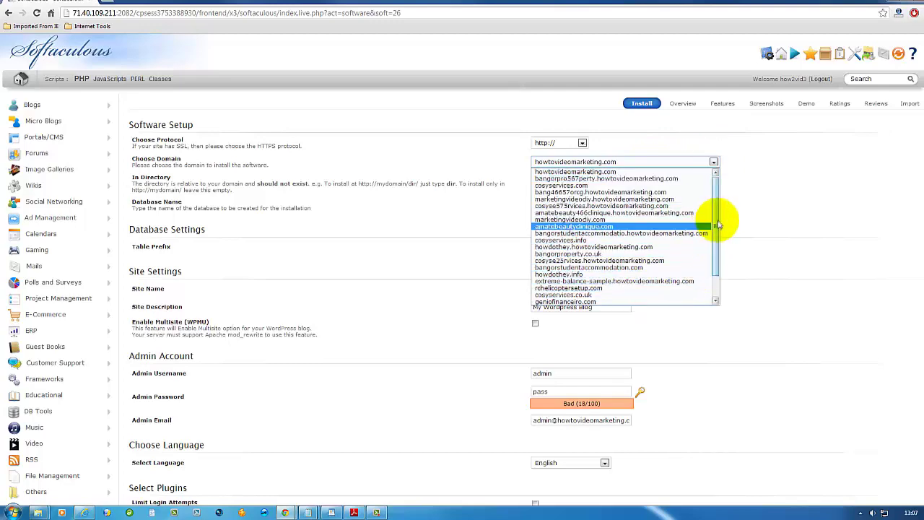
{"action": "scroll", "coordinate": [717, 223], "scroll_direction": "down", "scroll_amount": 2}
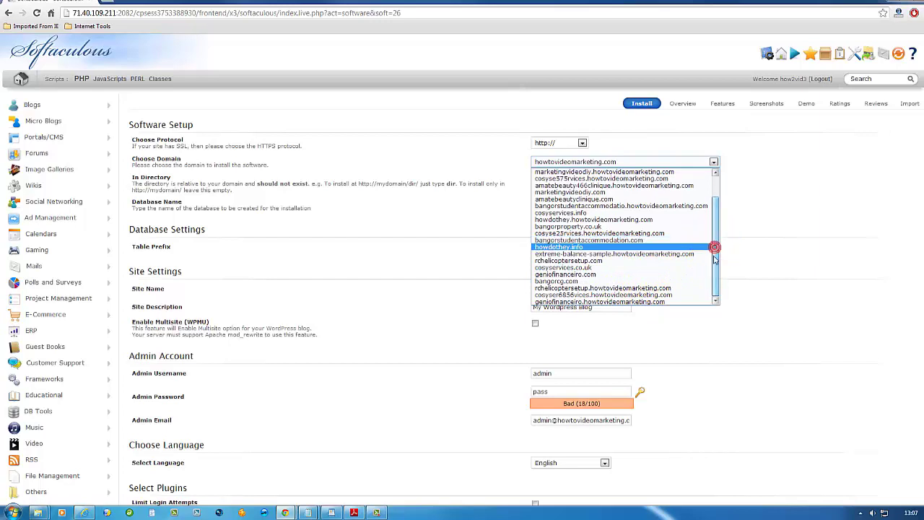
{"action": "scroll", "coordinate": [714, 251], "scroll_direction": "up", "scroll_amount": 1}
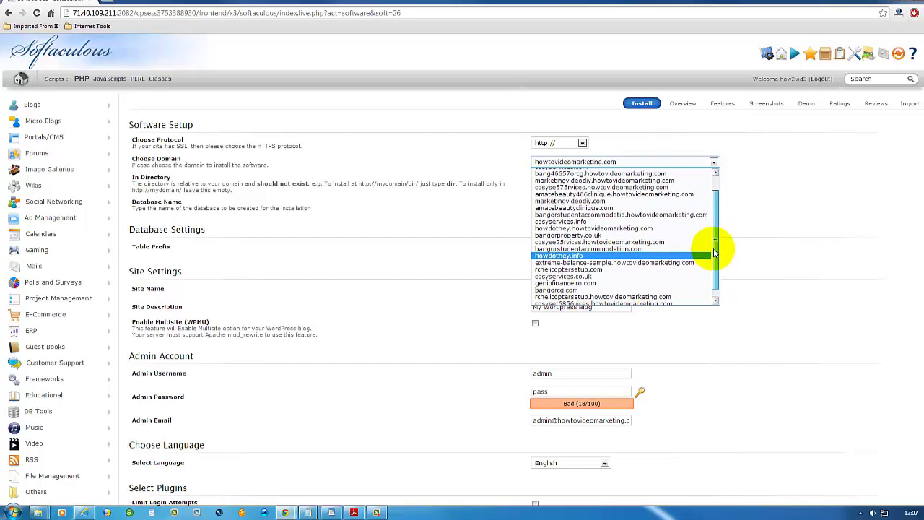
{"action": "left_click", "coordinate": [665, 256]}
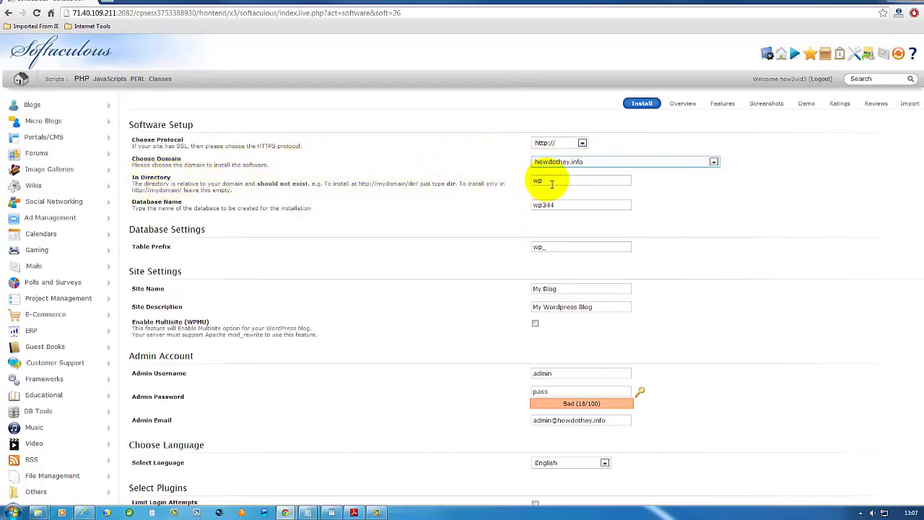
Clear the wp installation directory and edit the site name to My New Blog.
{"action": "left_click_drag", "start_coordinate": [551, 184], "coordinate": [527, 185]}
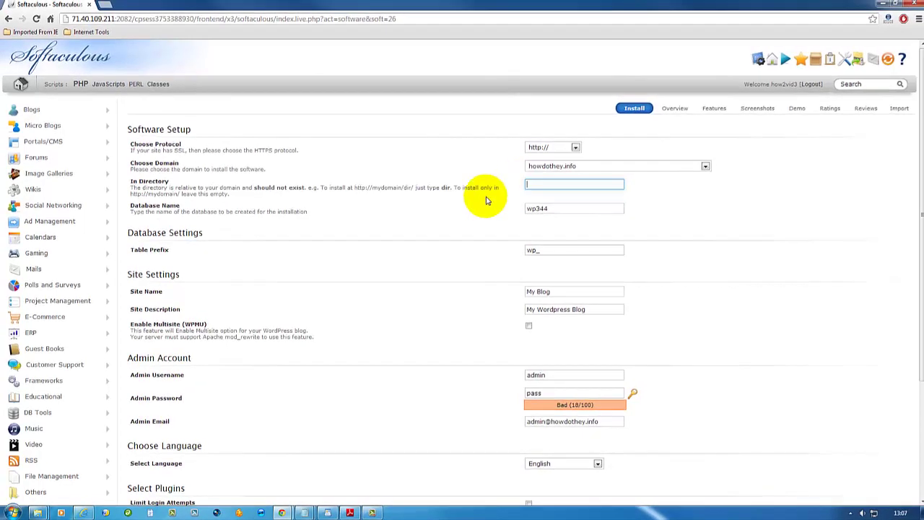
{"action": "scroll", "coordinate": [501, 243], "scroll_direction": "down", "scroll_amount": 3}
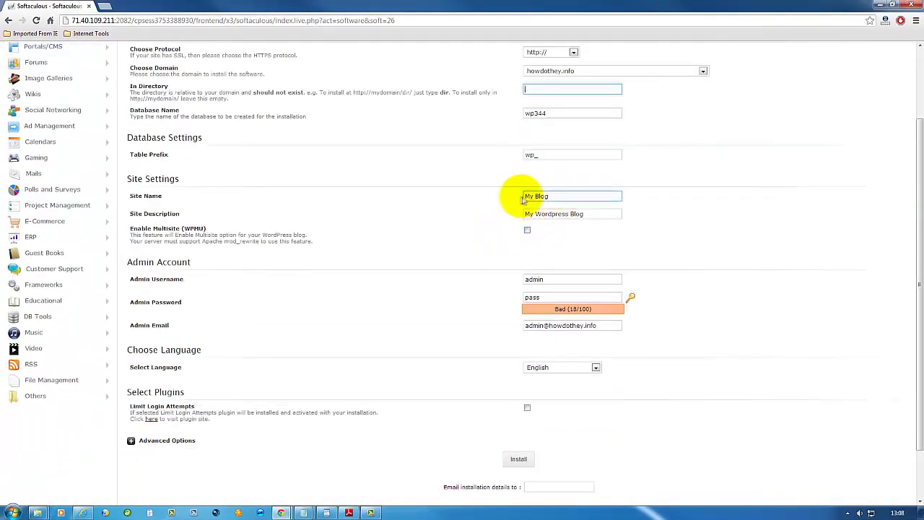
{"action": "left_click", "coordinate": [535, 201]}
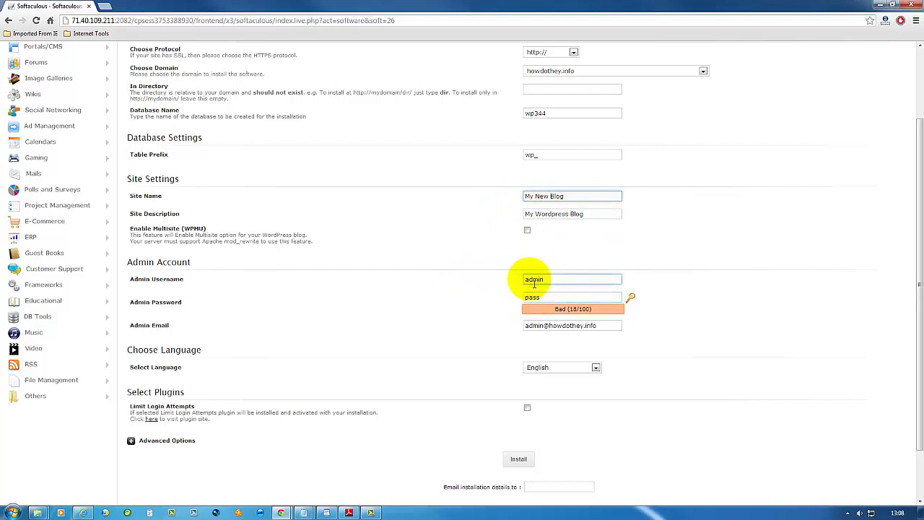
Set the admin username to admin, generate a strong password, and edit the admin e-mail.
{"action": "left_click", "coordinate": [535, 283]}
{"action": "left_click", "coordinate": [555, 288]}
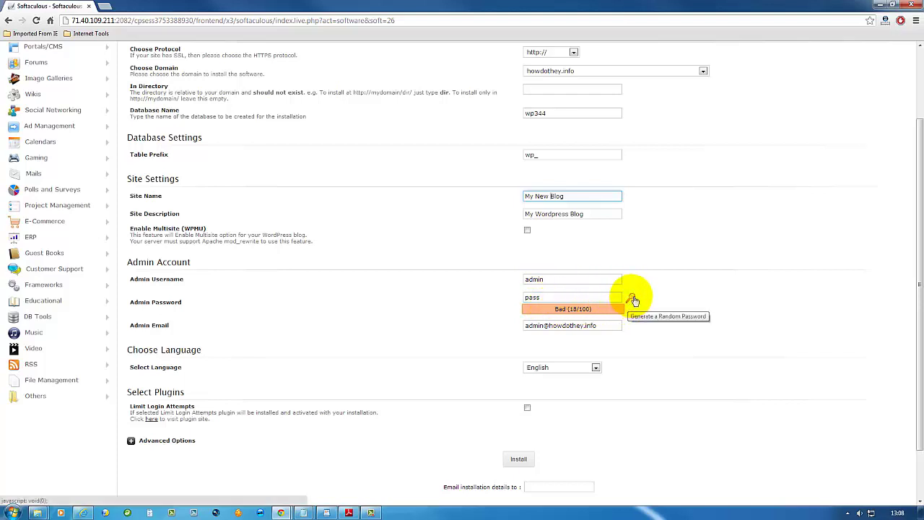
{"action": "left_click", "coordinate": [632, 299]}
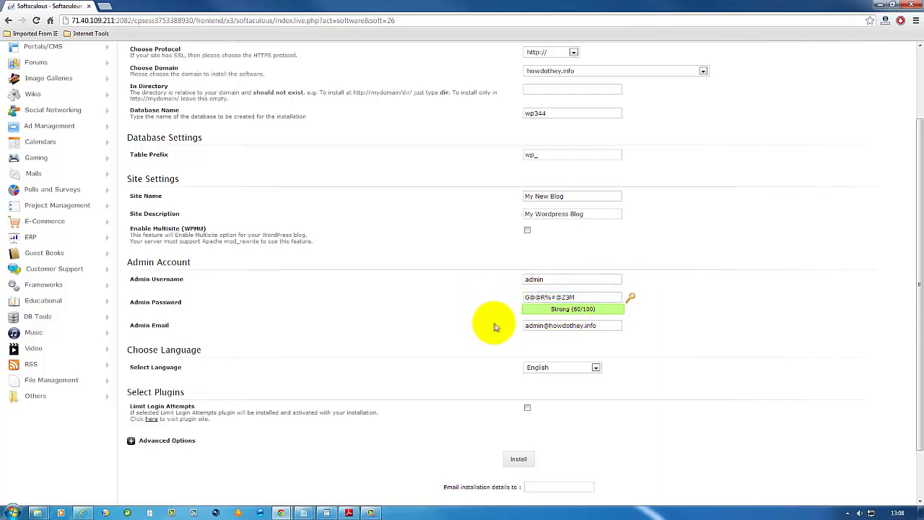
{"action": "left_click", "coordinate": [532, 332]}
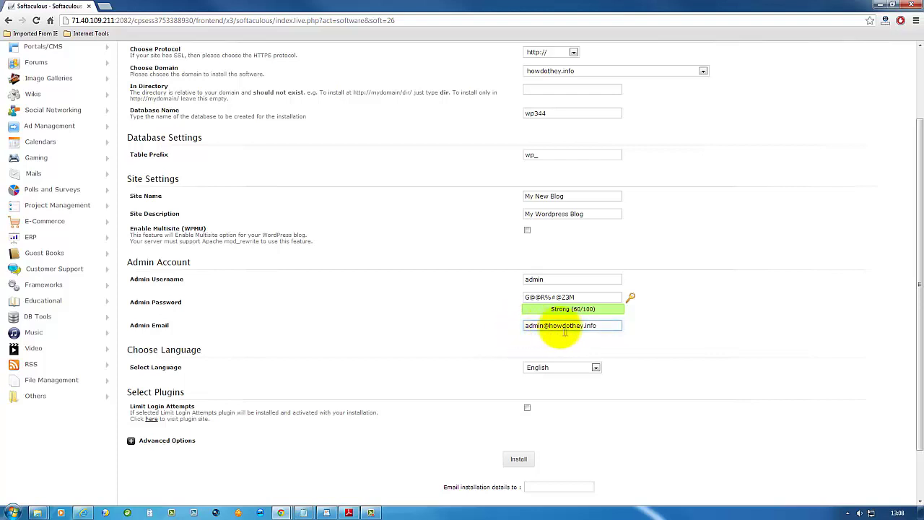
{"action": "left_click", "coordinate": [532, 333]}
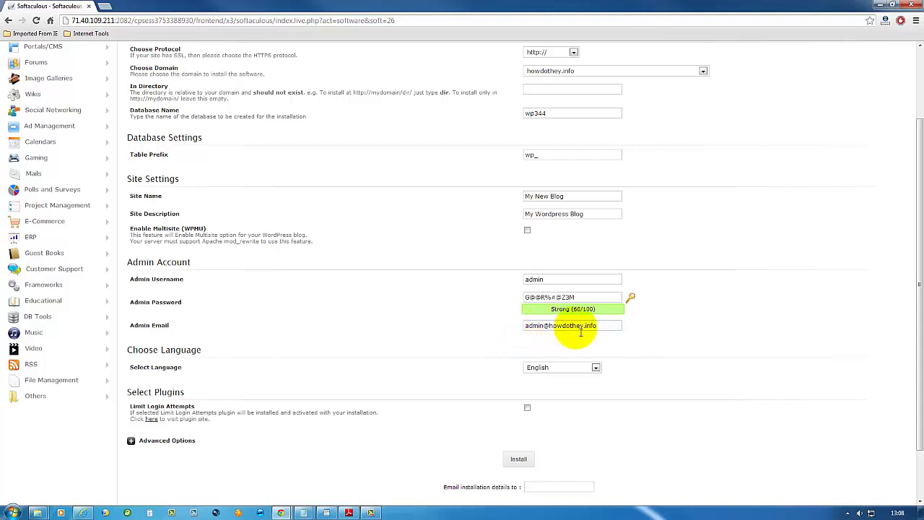
{"action": "left_click", "coordinate": [538, 328]}
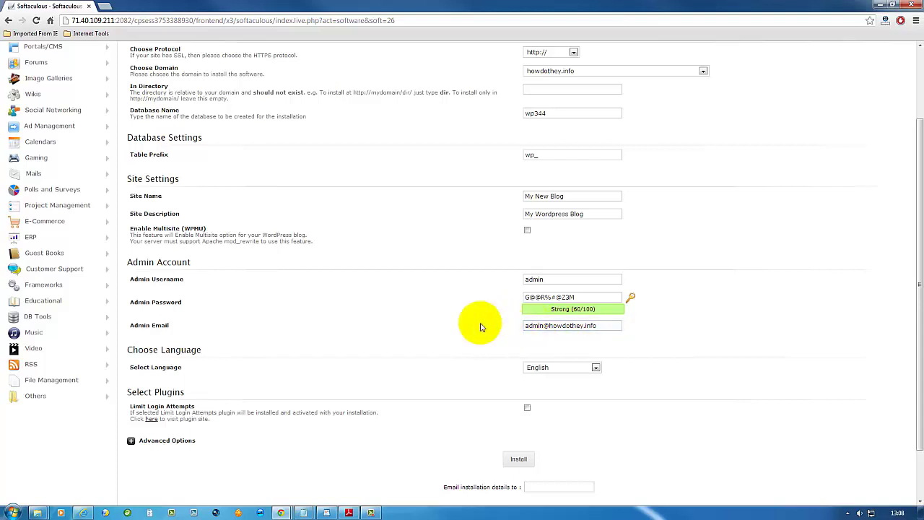
Enable the Limit Login Attempts plugin and move to the installation-details e-mail field.
{"action": "scroll", "coordinate": [504, 319], "scroll_direction": "down", "scroll_amount": 2}
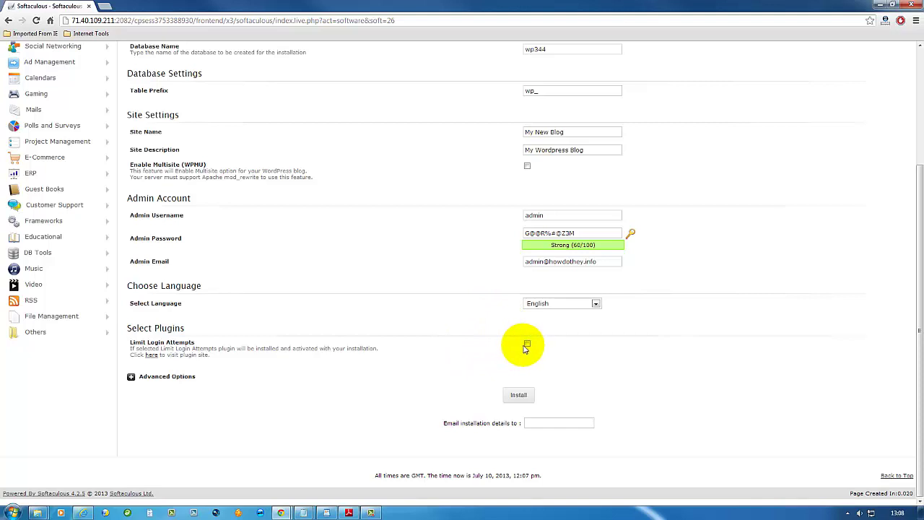
{"action": "left_click", "coordinate": [527, 345]}
{"action": "left_click", "coordinate": [527, 344]}
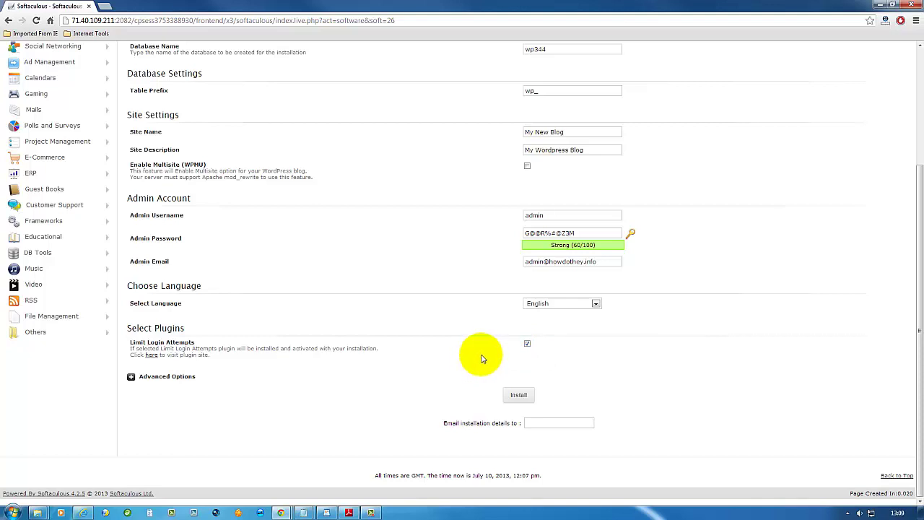
{"action": "left_click", "coordinate": [543, 424]}
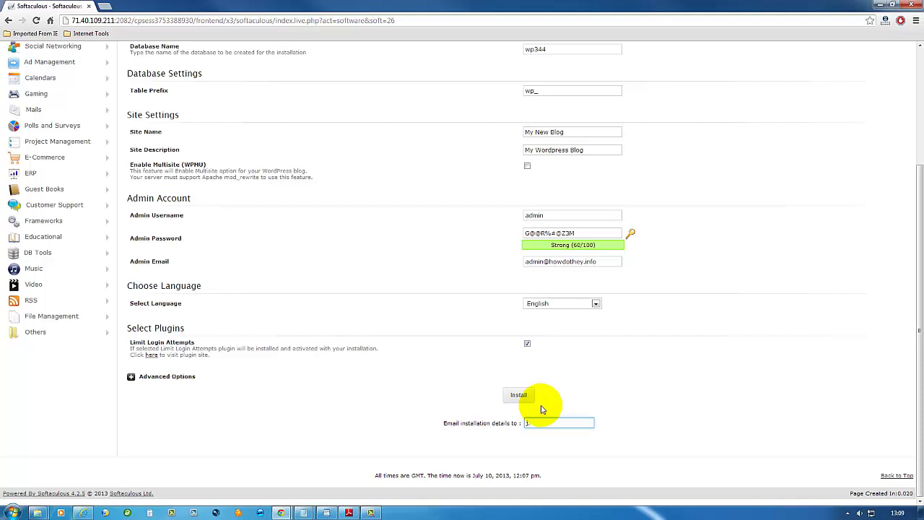
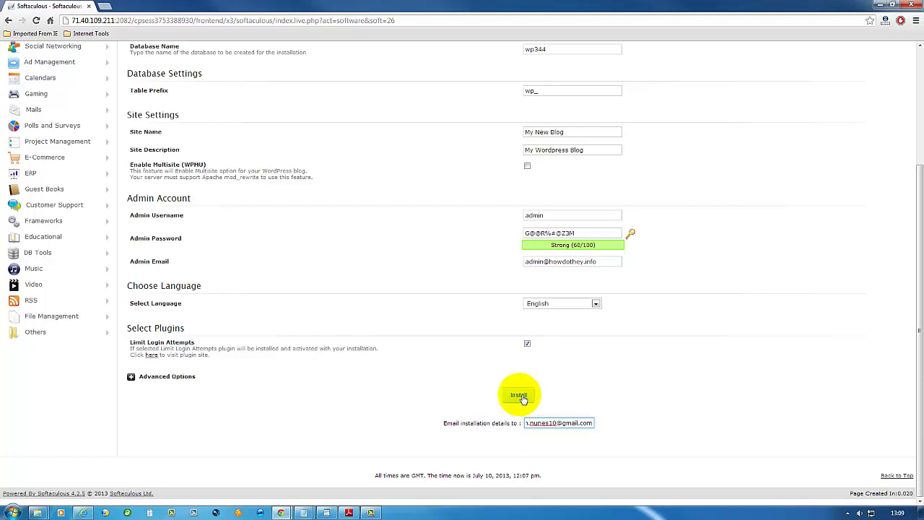
Enter the owner's e-mail for installation details, install WordPress, and open the new site link.
{"action": "left_click", "coordinate": [529, 399]}
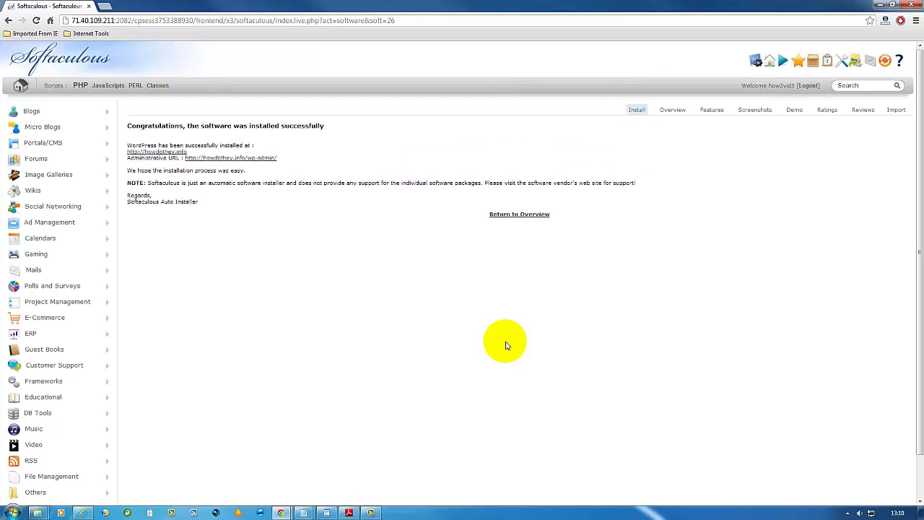
{"action": "left_click", "coordinate": [151, 152]}
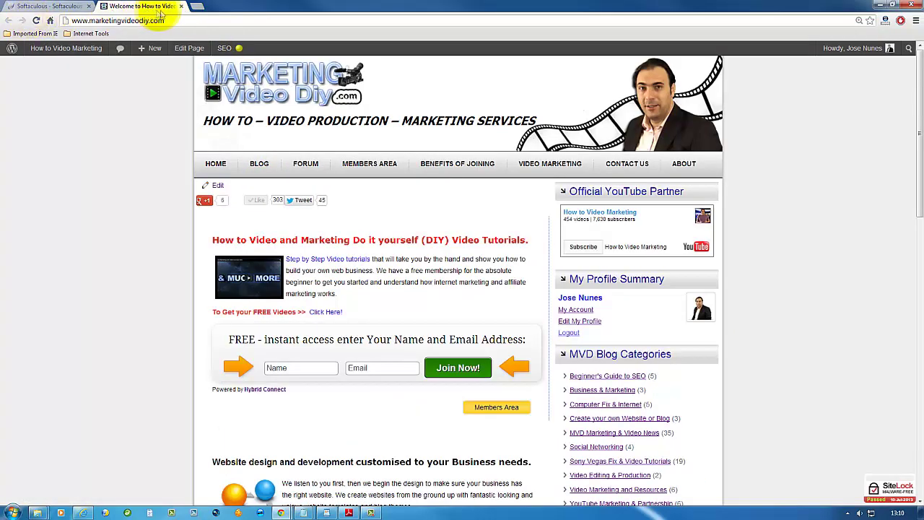
Close the extra tab, reload howdothey.info, and follow the Meta Log in link.
{"action": "left_click", "coordinate": [181, 6]}
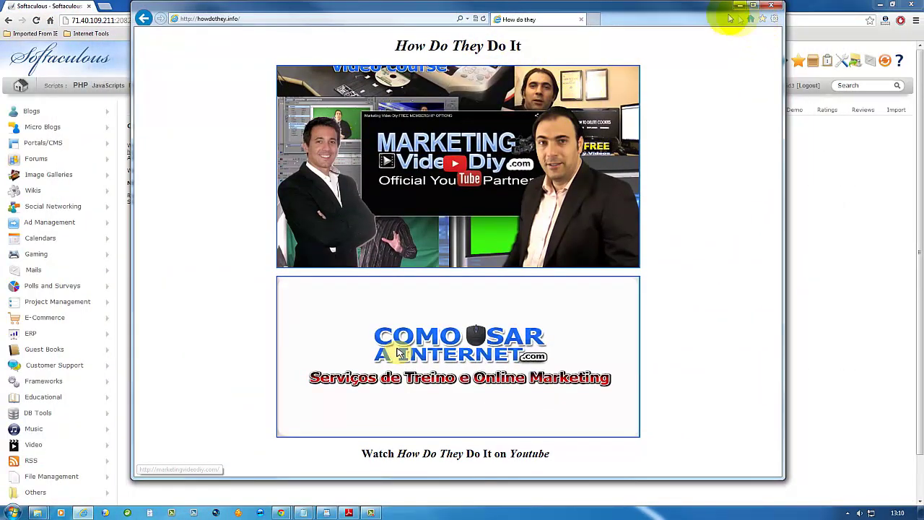
{"action": "left_click", "coordinate": [482, 18]}
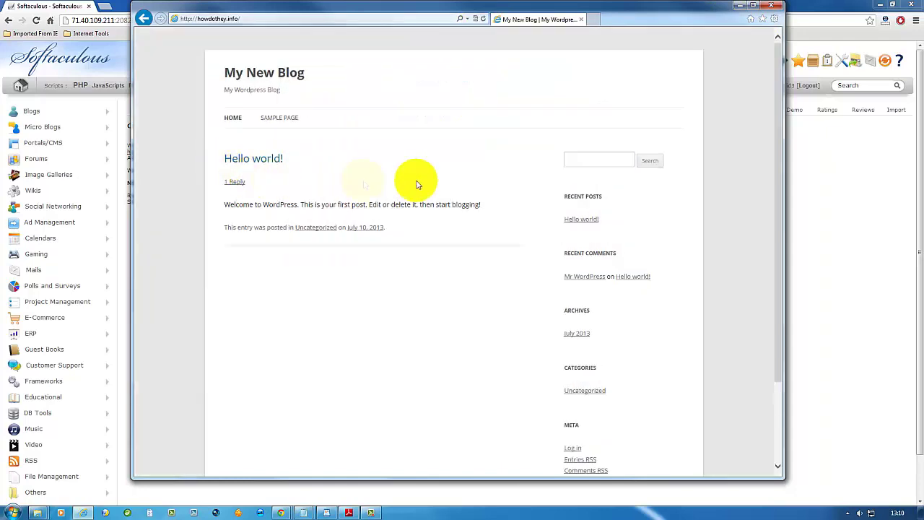
{"action": "scroll", "coordinate": [438, 180], "scroll_direction": "down", "scroll_amount": 3}
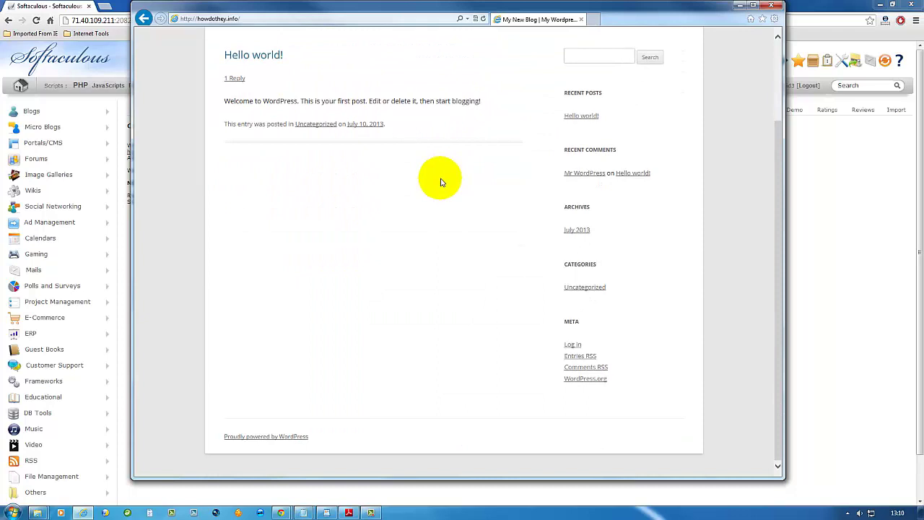
{"action": "scroll", "coordinate": [426, 253], "scroll_direction": "up", "scroll_amount": 3}
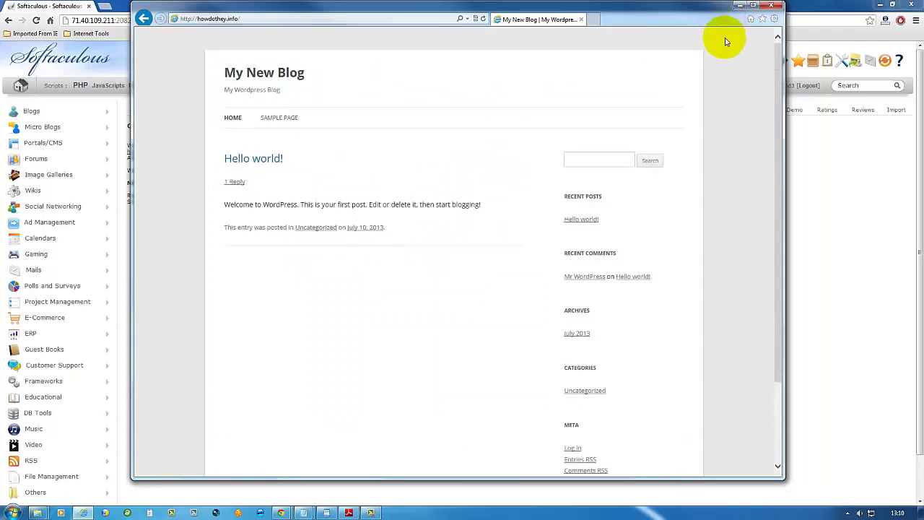
{"action": "scroll", "coordinate": [577, 177], "scroll_direction": "down", "scroll_amount": 3}
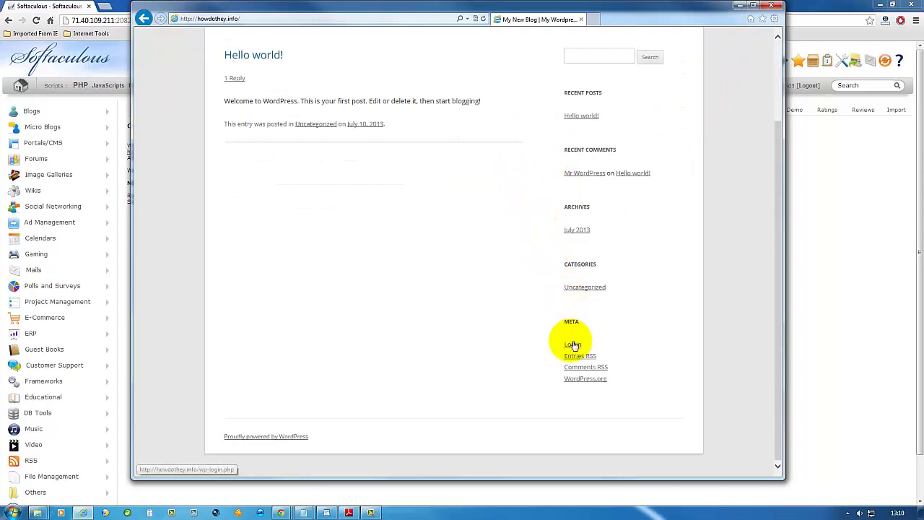
{"action": "left_click", "coordinate": [572, 344]}
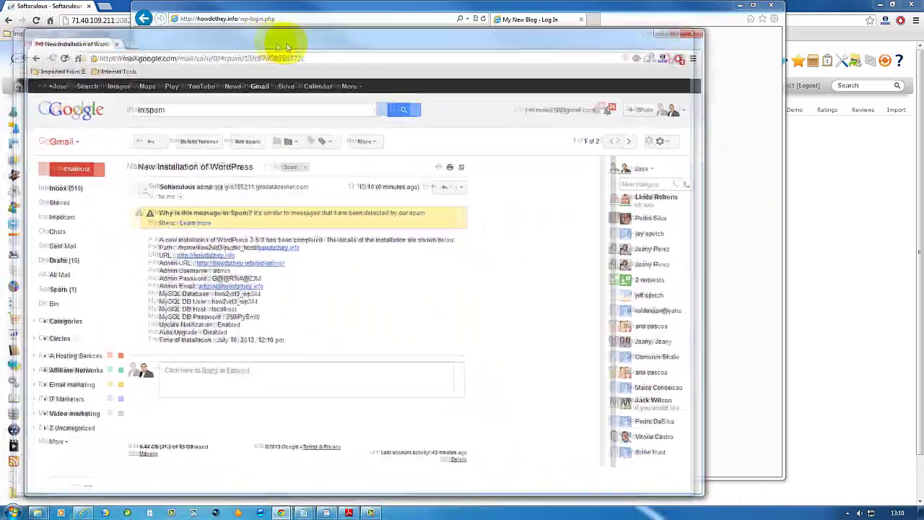
Move the mail window aside and enter admin as the login username.
{"action": "left_click_drag", "start_coordinate": [286, 47], "coordinate": [811, 24]}
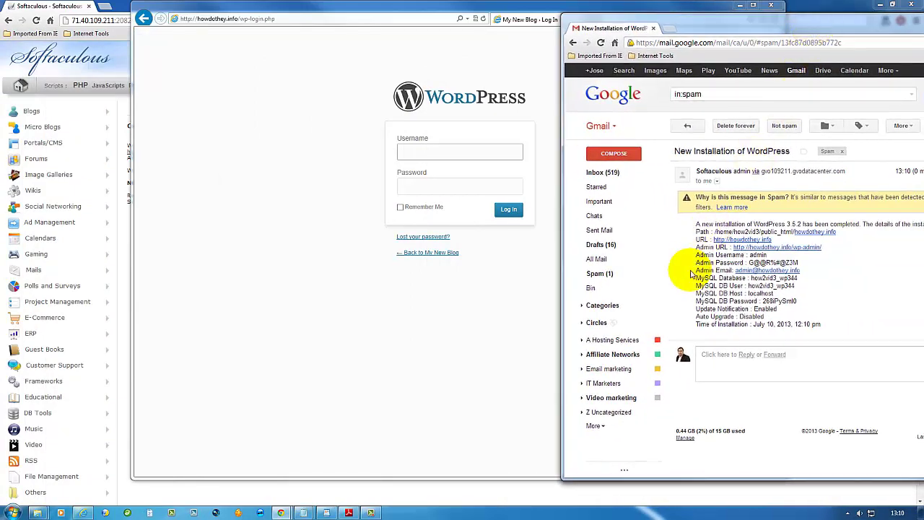
{"action": "left_click", "coordinate": [436, 155]}
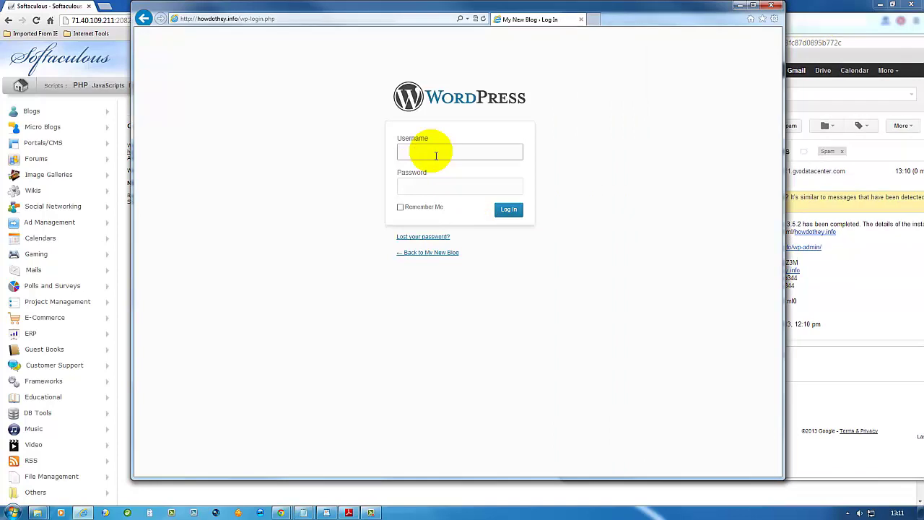
{"action": "type", "text": "admin"}
{"action": "left_click", "coordinate": [437, 187]}
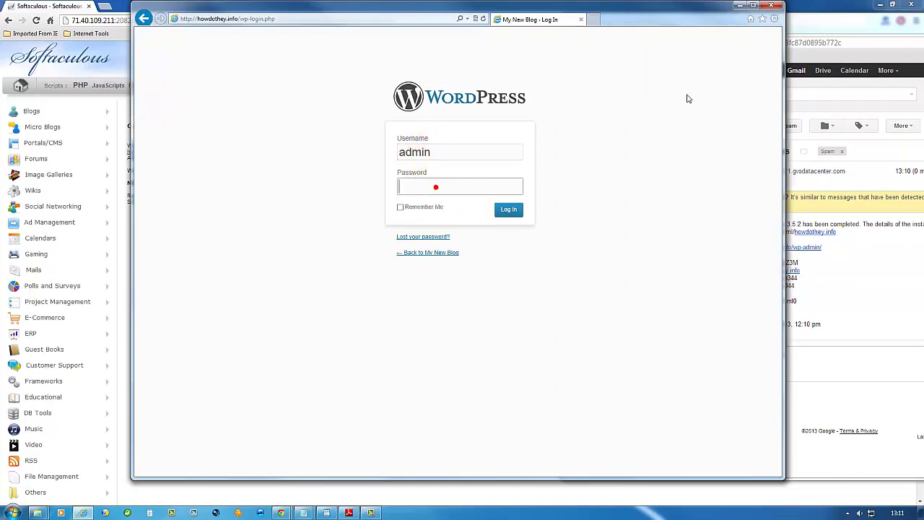
Copy the admin password from the installation e-mail, paste it, tick Remember Me, and log in.
{"action": "left_click", "coordinate": [830, 26]}
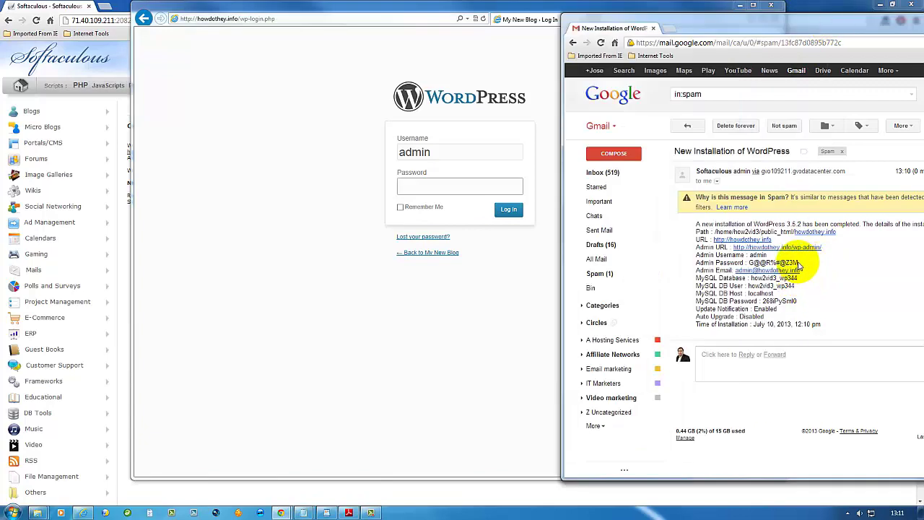
{"action": "double_click", "coordinate": [794, 262]}
{"action": "left_click_drag", "start_coordinate": [787, 264], "coordinate": [744, 264]}
{"action": "right_click", "coordinate": [755, 264]}
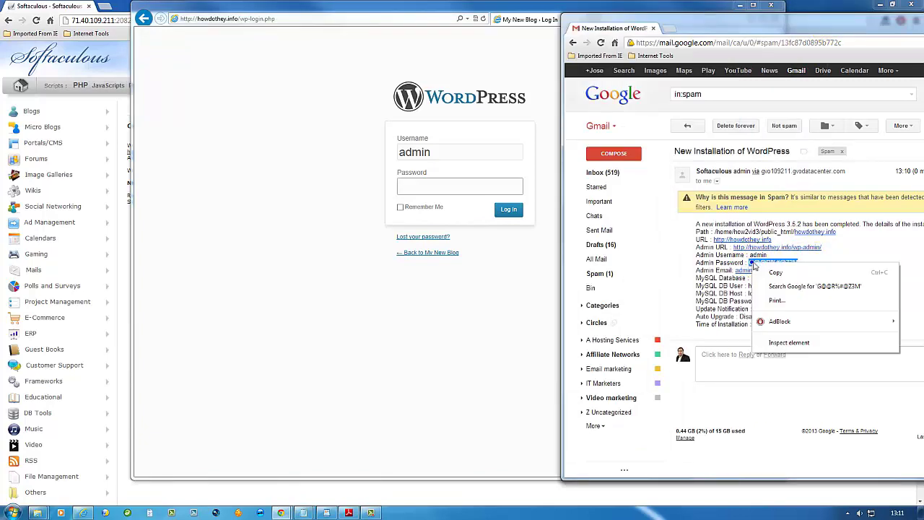
{"action": "left_click", "coordinate": [771, 274]}
{"action": "left_click", "coordinate": [403, 188]}
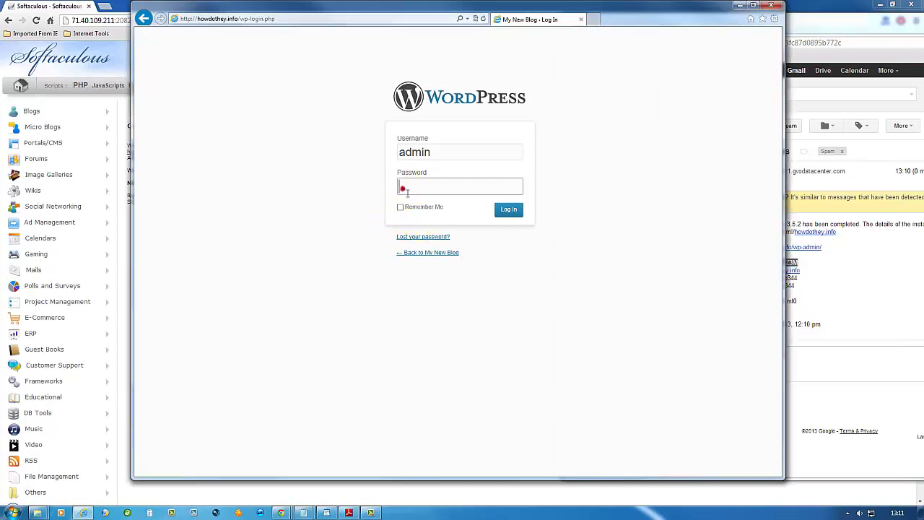
{"action": "right_click", "coordinate": [403, 190]}
{"action": "left_click", "coordinate": [428, 232]}
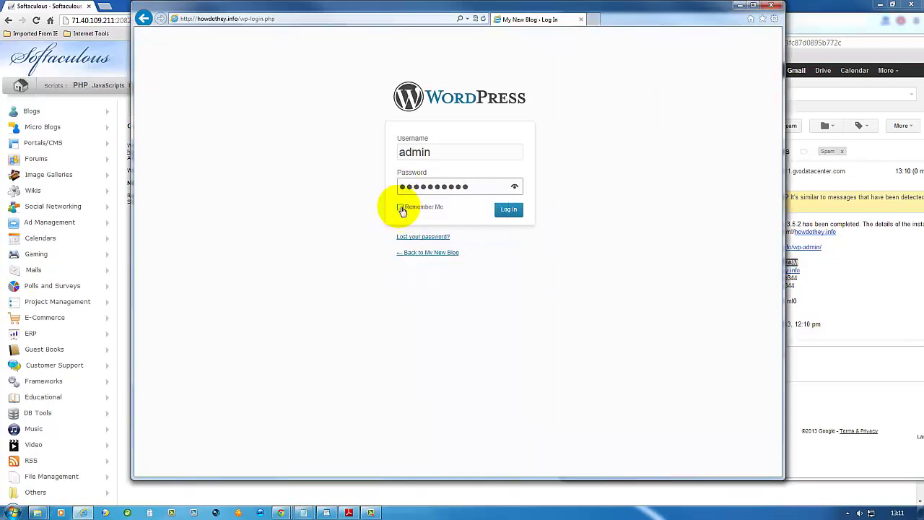
{"action": "left_click", "coordinate": [400, 208]}
{"action": "left_click", "coordinate": [509, 209]}
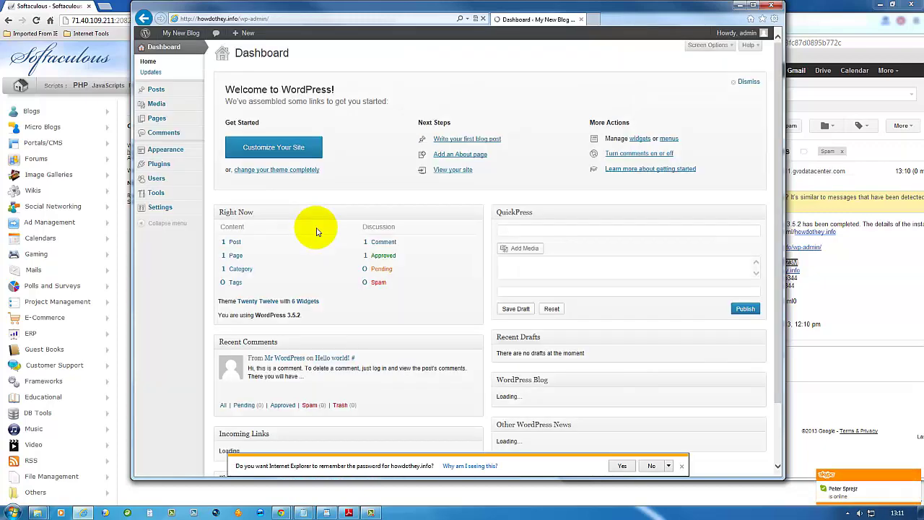
Shift the Dashboard window left and bring the Gmail installation e-mail alongside it.
{"action": "scroll", "coordinate": [325, 242], "scroll_direction": "down", "scroll_amount": 1}
{"action": "scroll", "coordinate": [325, 242], "scroll_direction": "up", "scroll_amount": 1}
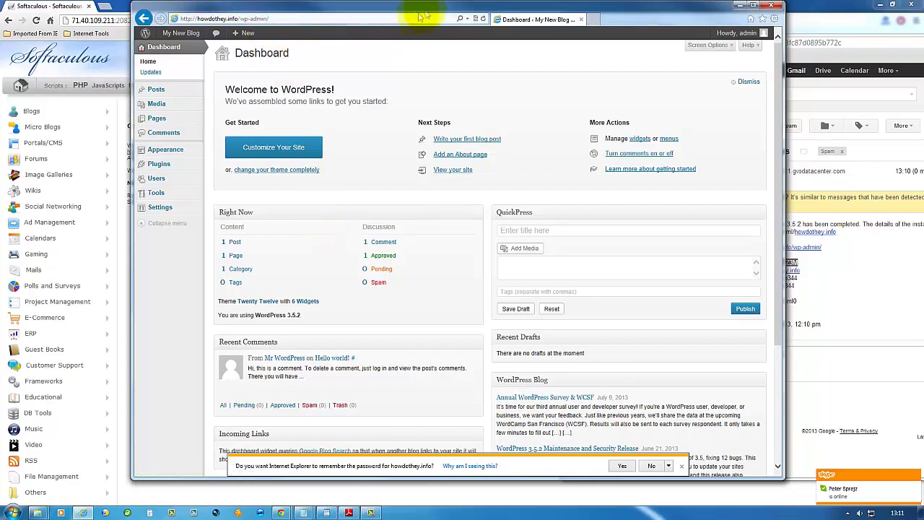
{"action": "left_click_drag", "start_coordinate": [443, 10], "coordinate": [133, 11]}
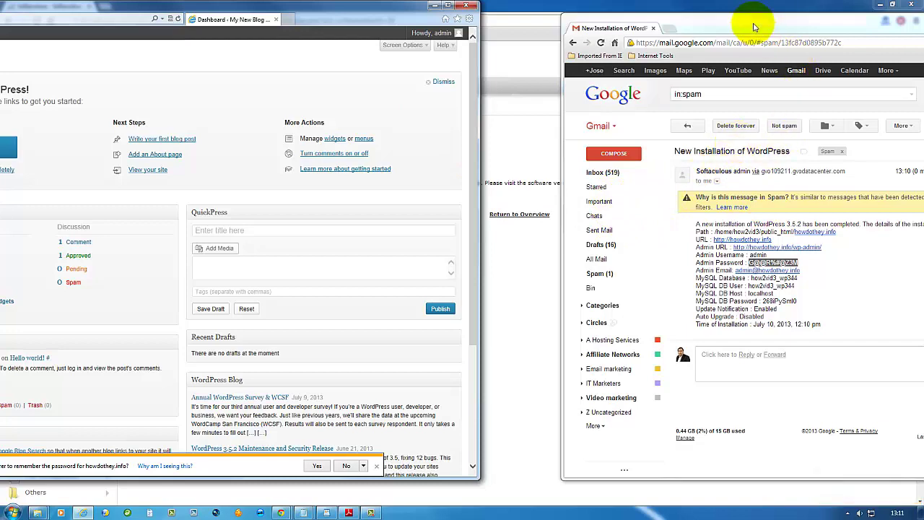
{"action": "left_click_drag", "start_coordinate": [753, 25], "coordinate": [565, 29]}
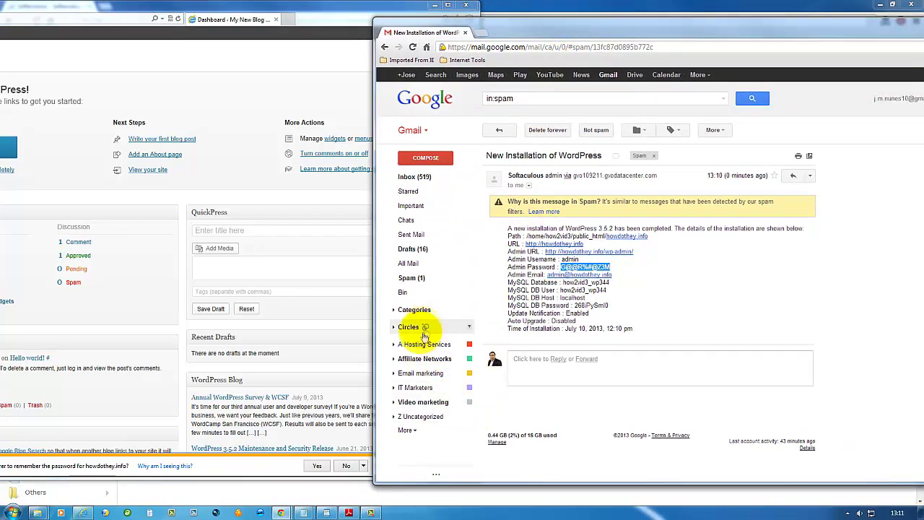